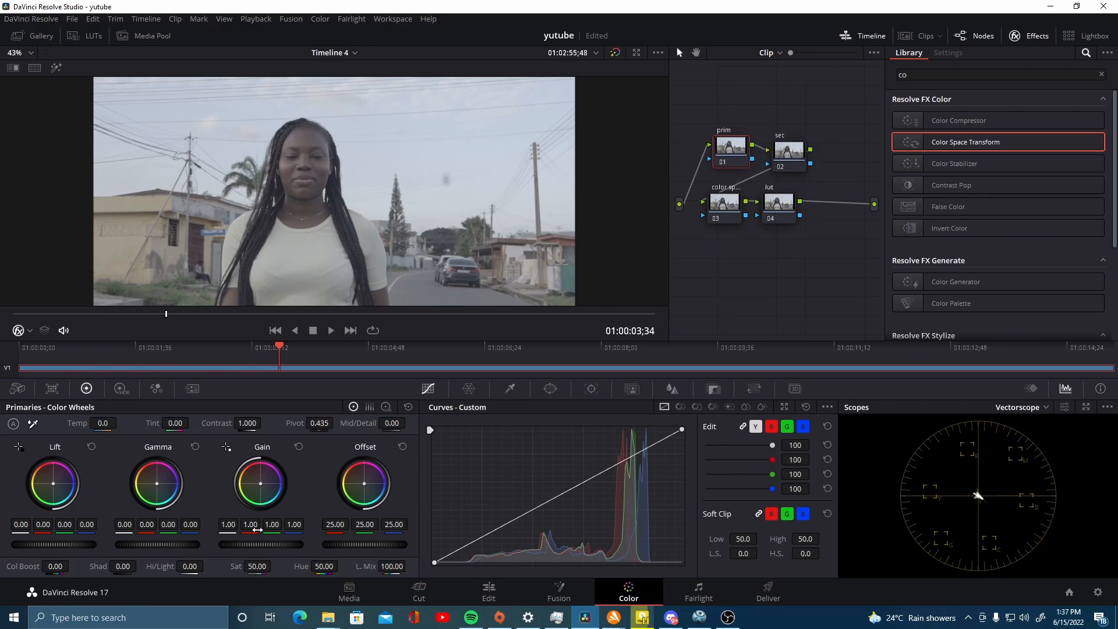
# Apply the Color Space Transform effect to node 03, the color space node
pyautogui.moveTo(256, 544); pyautogui.dragTo(282, 548)
pyautogui.click(722, 211)
pyautogui.click(1042, 37)
pyautogui.click(1042, 37)
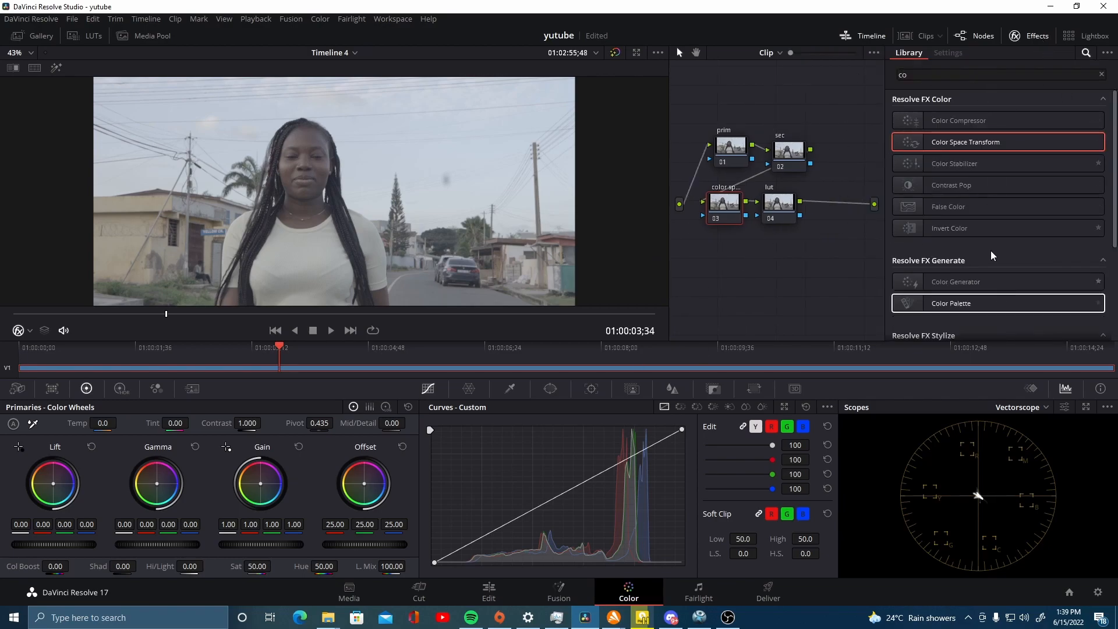
pyautogui.moveTo(947, 141); pyautogui.dragTo(725, 202)
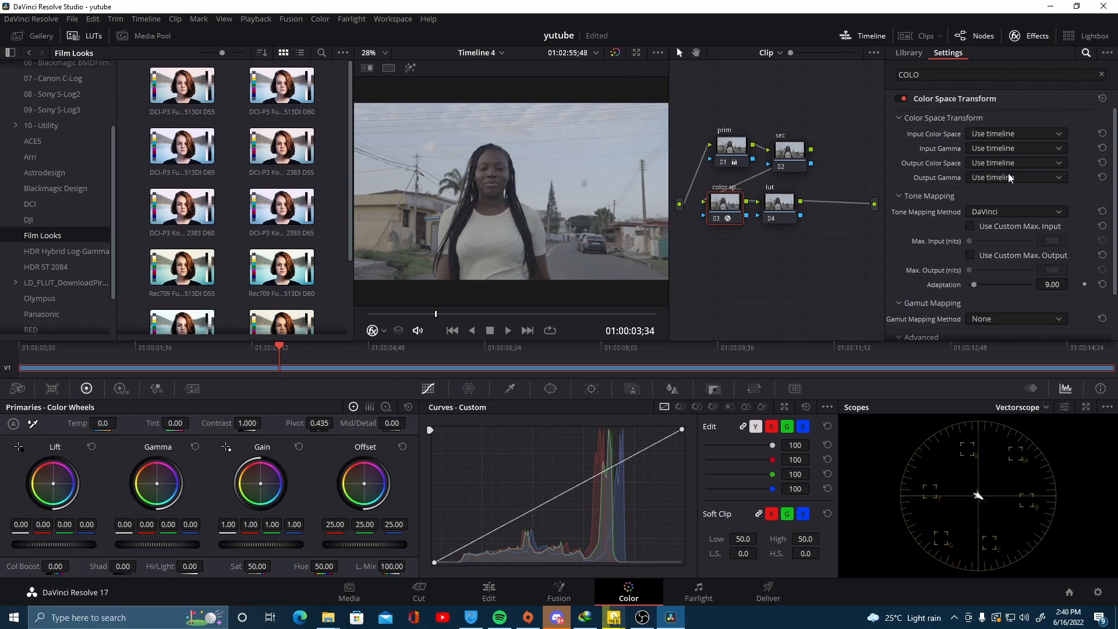
# Set the Color Space Transform's input color space to Sony S-Gamut3 and its input gamma to Sony S-Log2
pyautogui.click(1059, 133)
pyautogui.scroll(-5, 1052, 198)
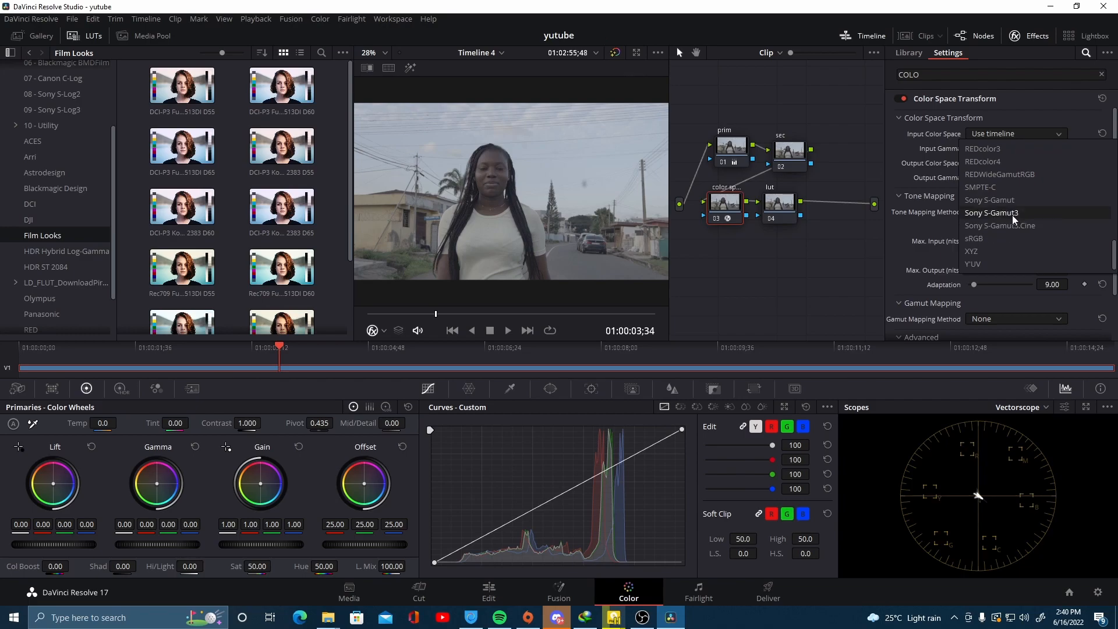
pyautogui.click(1014, 213)
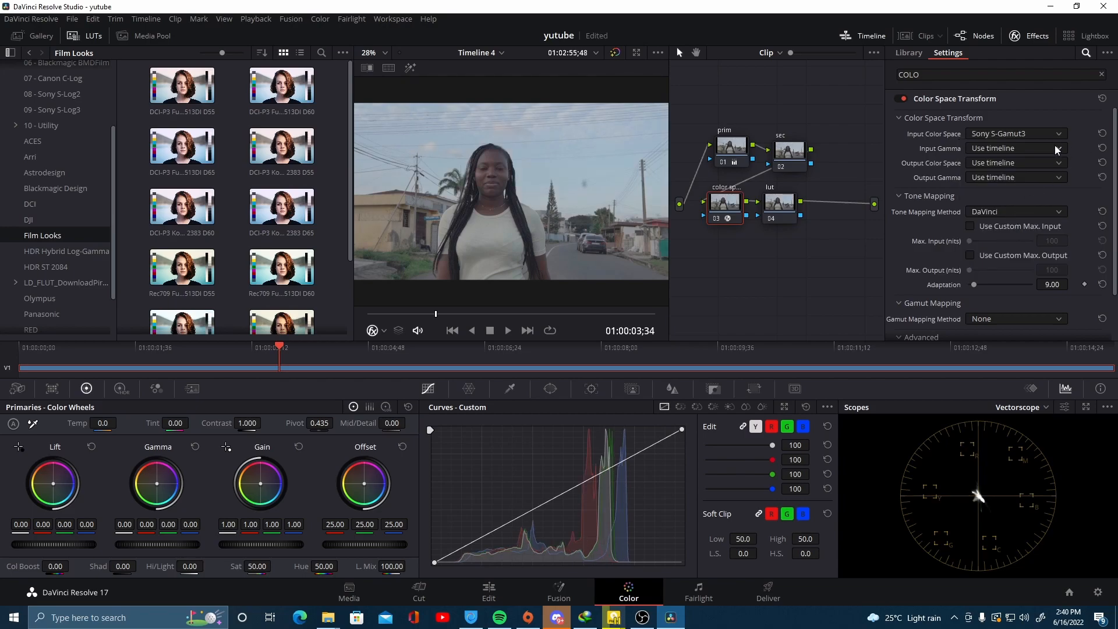
pyautogui.click(1026, 148)
pyautogui.scroll(-20, 1030, 191)
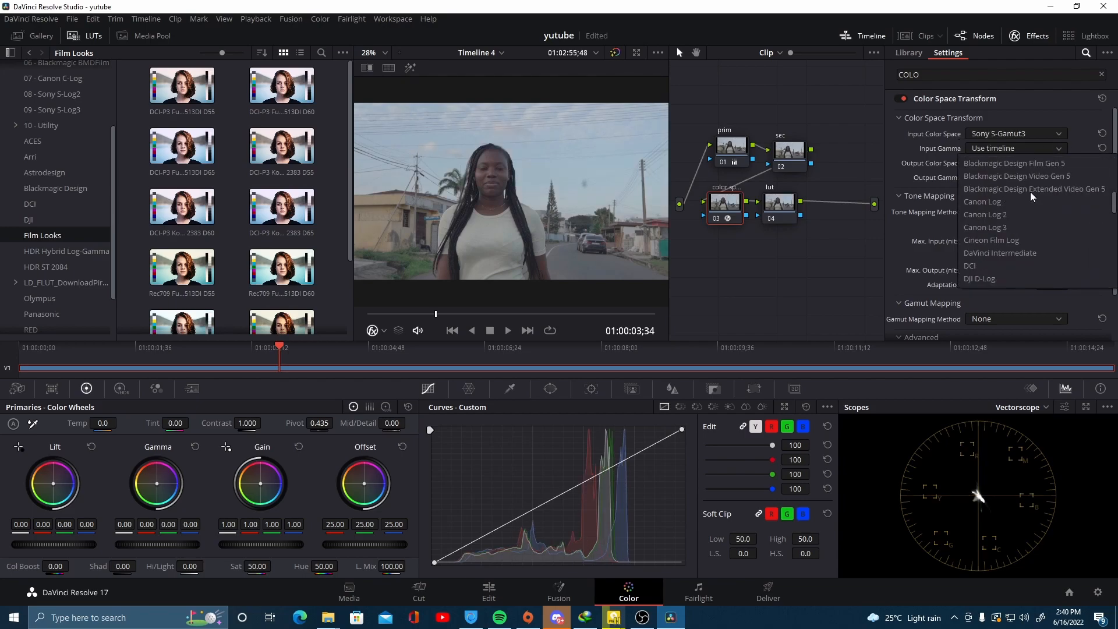
pyautogui.scroll(2, 1030, 224)
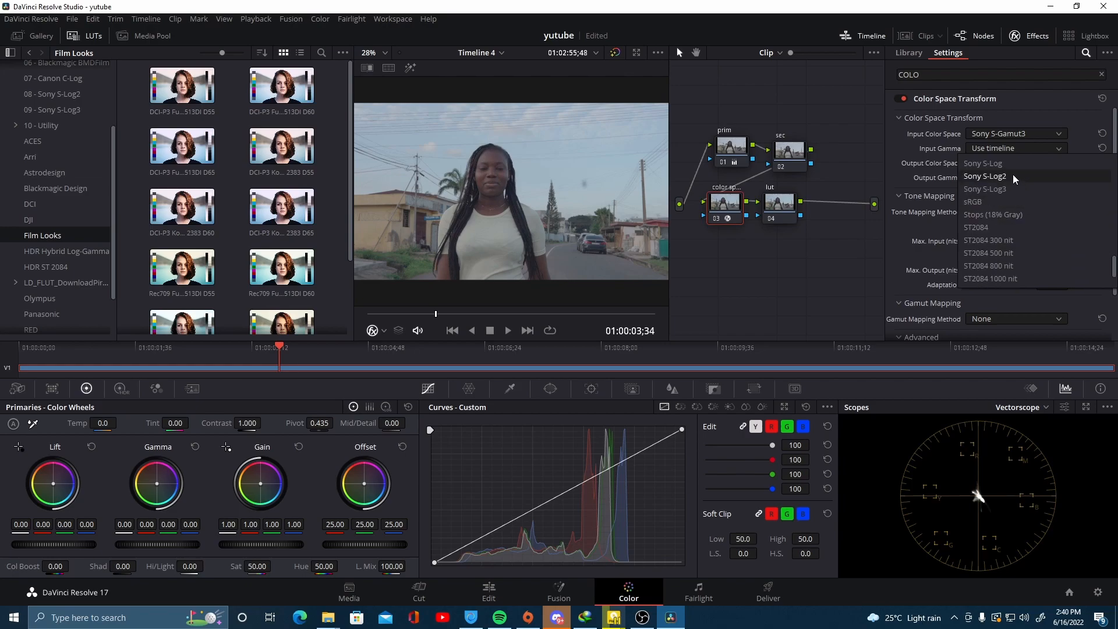
pyautogui.click(1013, 177)
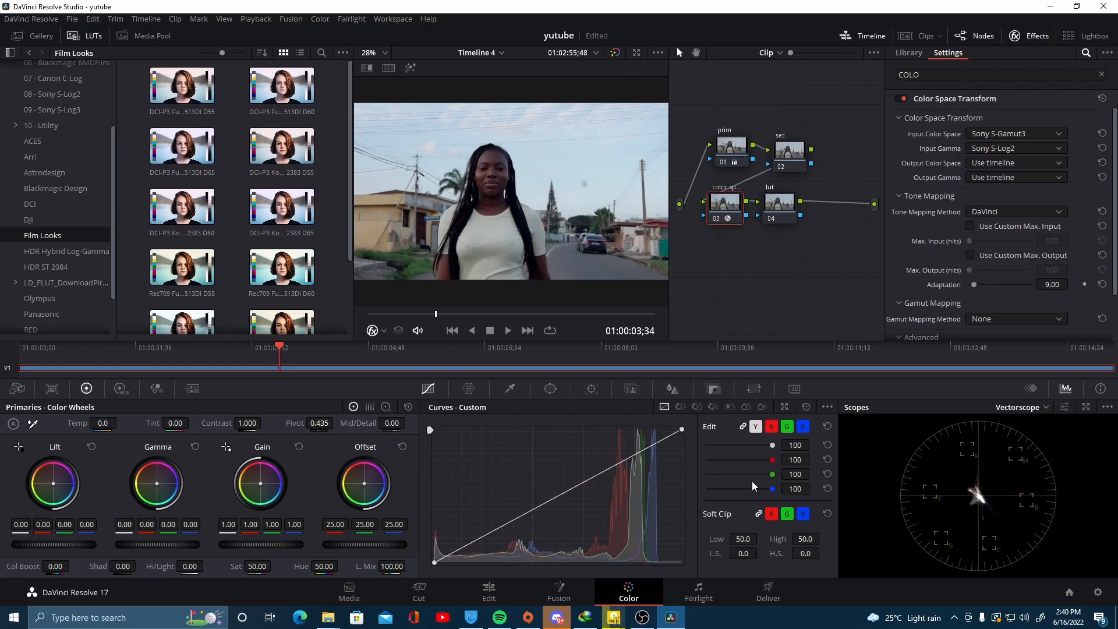
# Set both the output color space and the output gamma of the Color Space Transform to Rec.709
pyautogui.click(1029, 161)
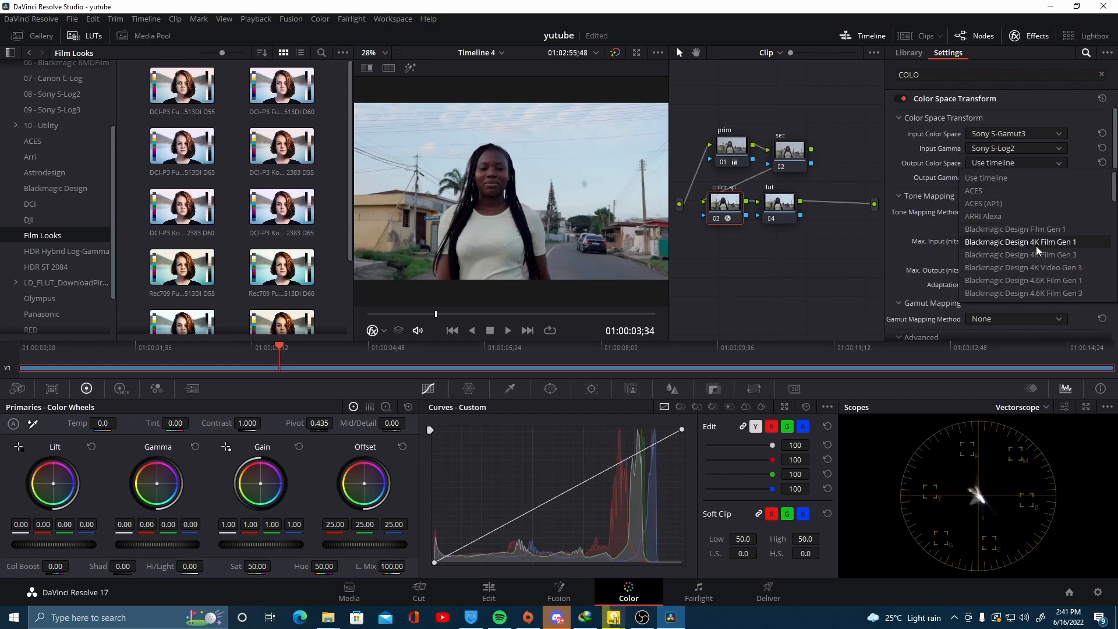
pyautogui.scroll(-5, 1036, 245)
pyautogui.scroll(-5, 1036, 248)
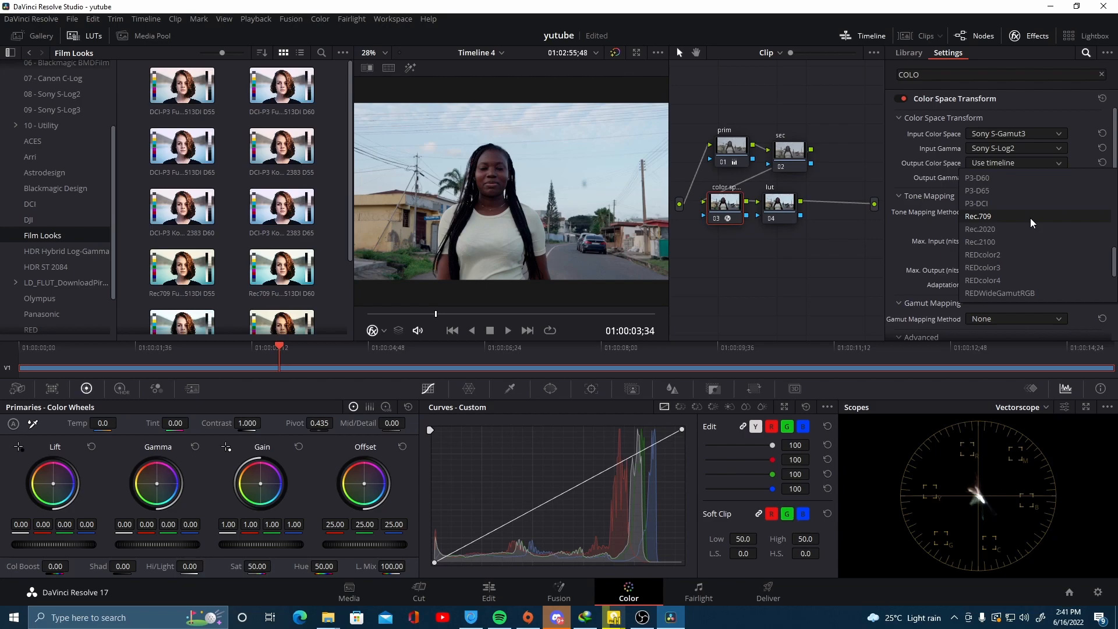
pyautogui.click(1030, 222)
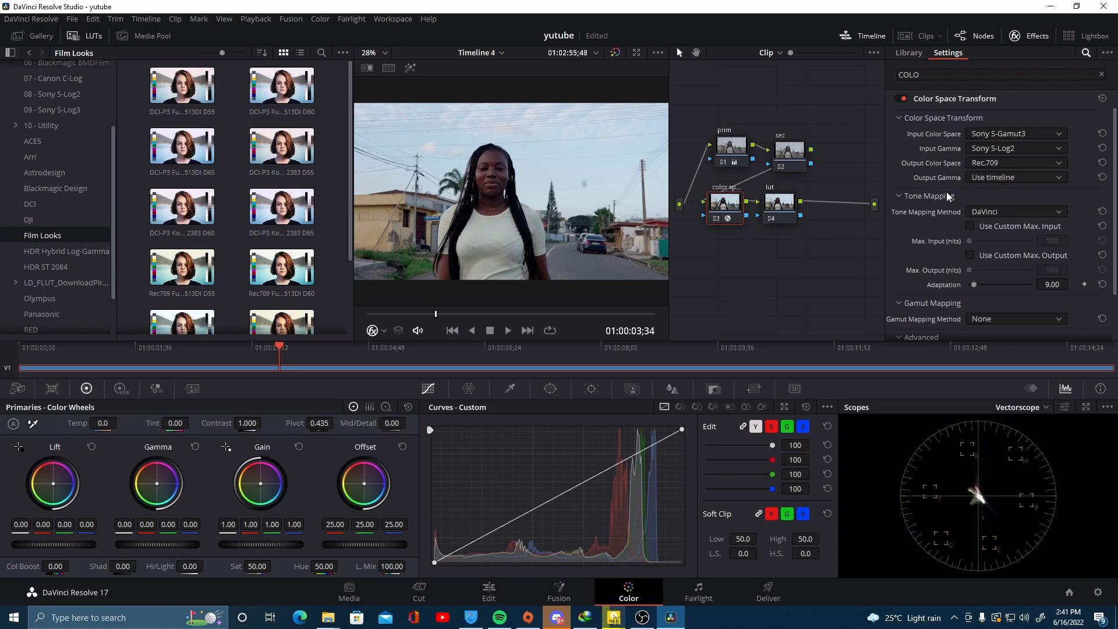
pyautogui.click(995, 181)
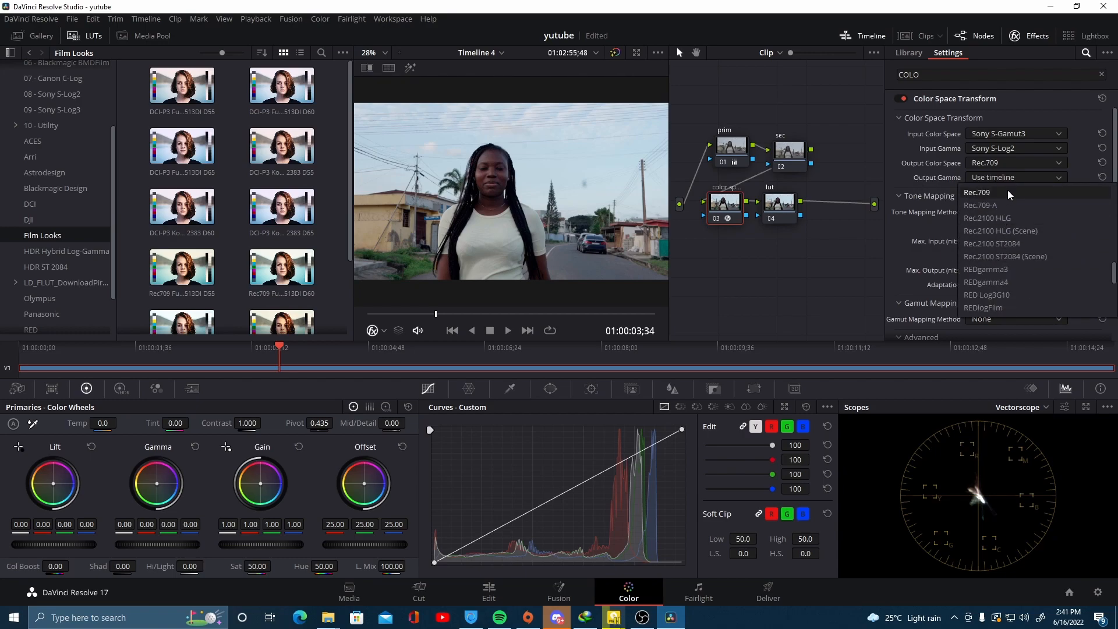
pyautogui.click(1007, 189)
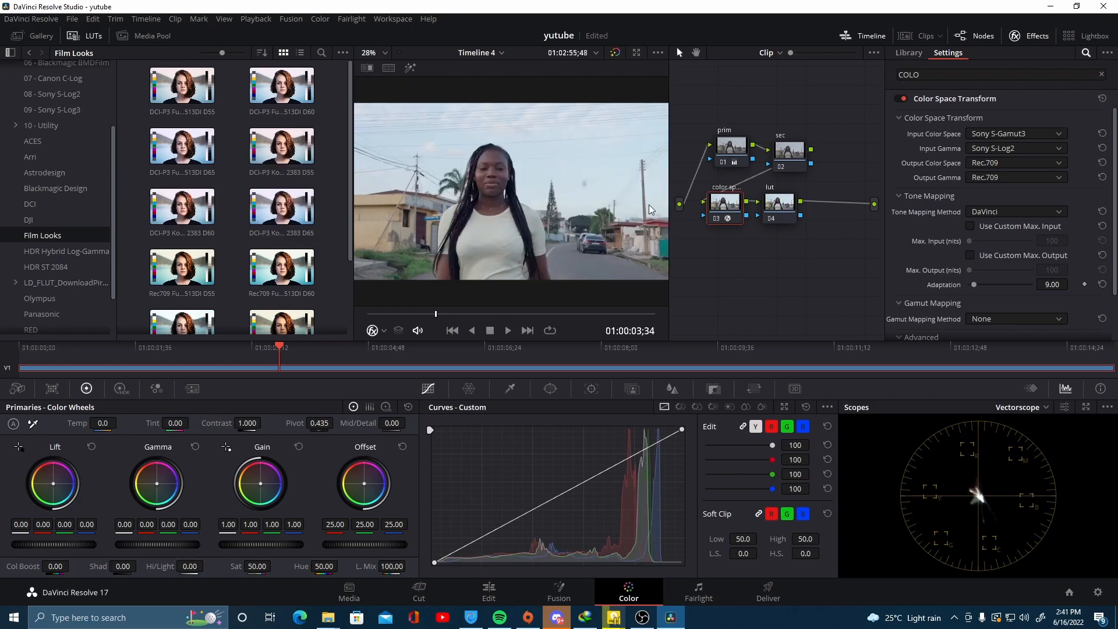
# Try the Rec709 Fujifilm 3513DI D60 film look on the lut node
pyautogui.click(780, 204)
pyautogui.click(739, 216)
pyautogui.click(768, 211)
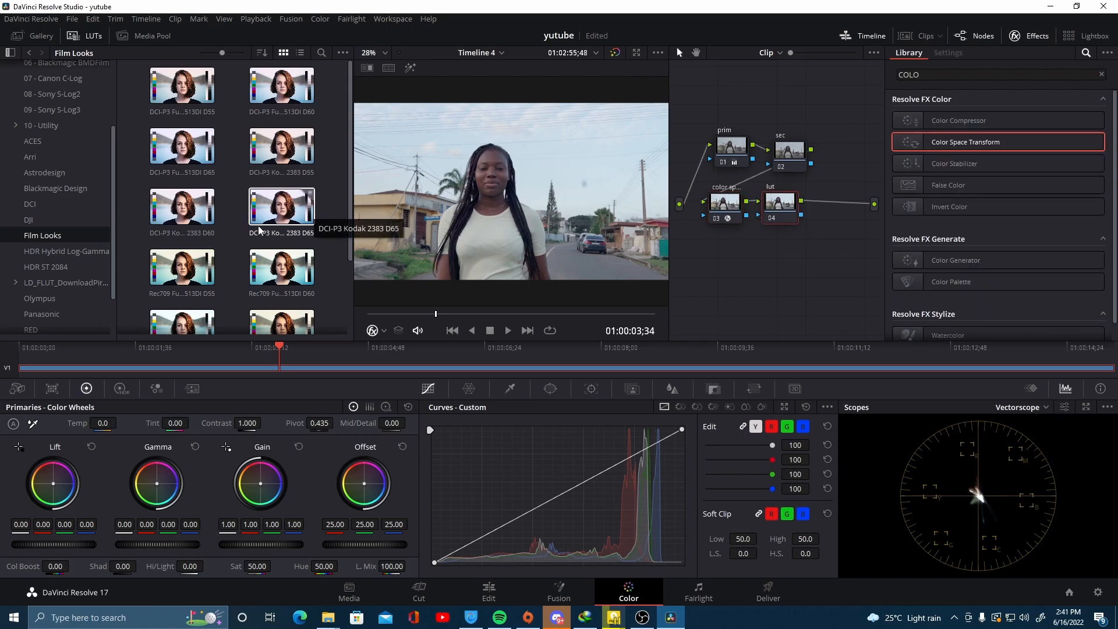
pyautogui.moveTo(272, 269); pyautogui.dragTo(795, 216)
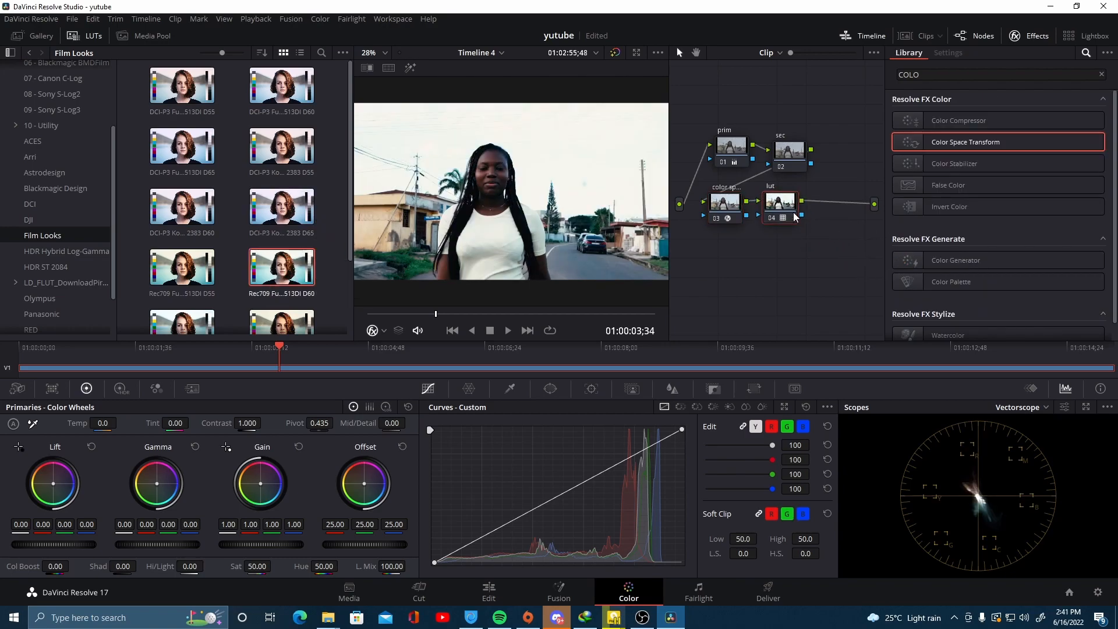
# Compare the Rec709 Kodak 2383 D55 and D65 film looks on the lut node, ending with D55 applied
pyautogui.scroll(-3, 280, 250)
pyautogui.moveTo(266, 230); pyautogui.dragTo(780, 207)
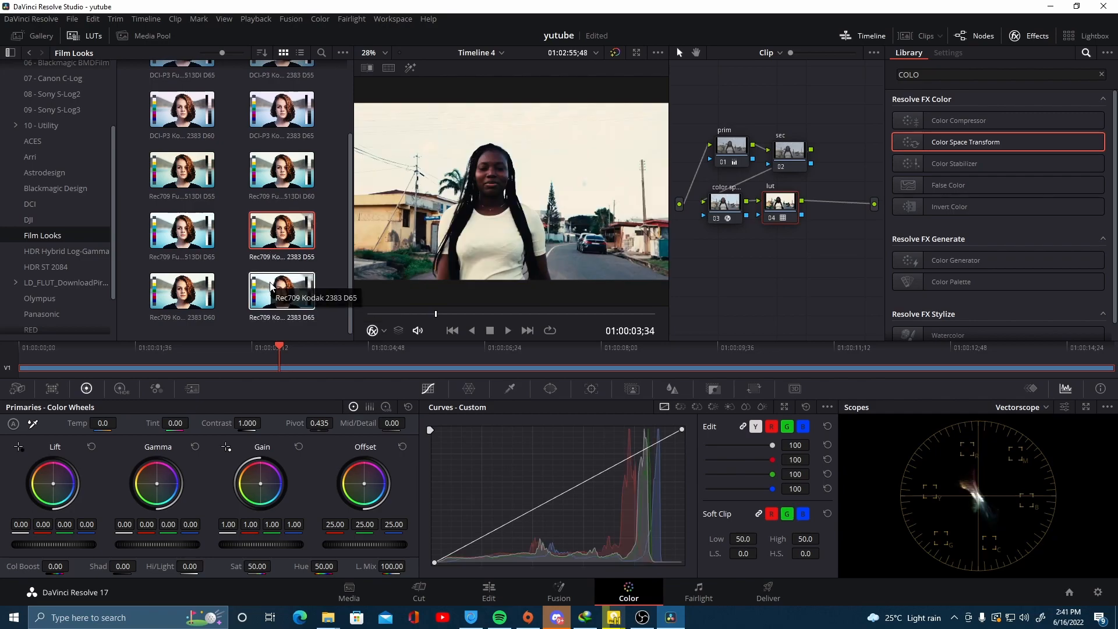
pyautogui.moveTo(281, 291); pyautogui.dragTo(793, 205)
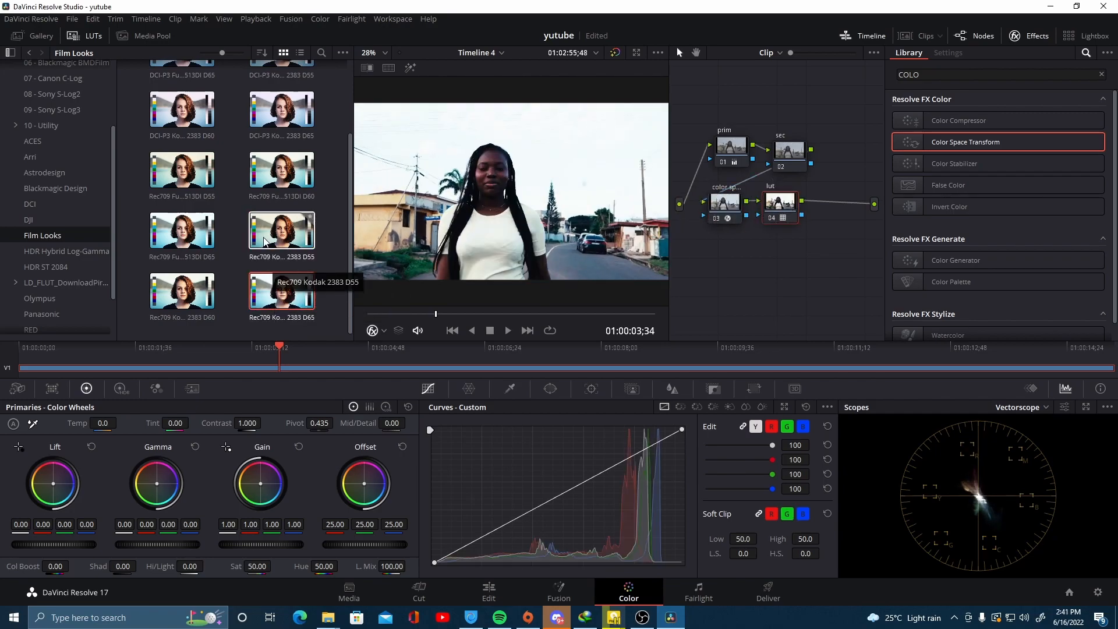
pyautogui.moveTo(278, 227); pyautogui.dragTo(769, 215)
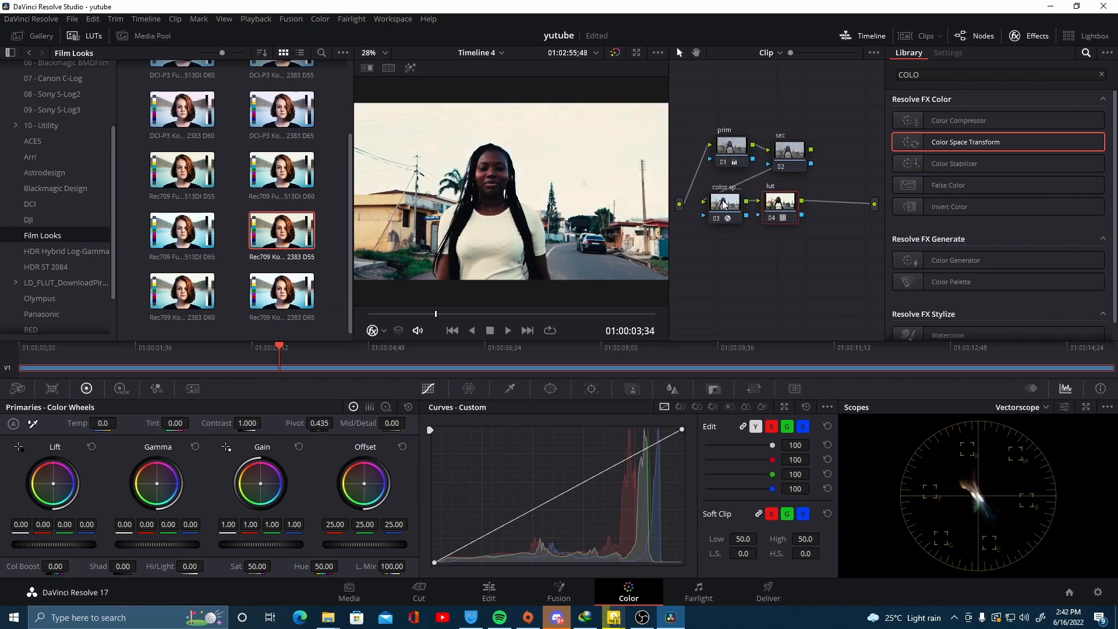
# Set the output gamma of the color space node's Color Space Transform to Cineon Film Log
pyautogui.click(725, 204)
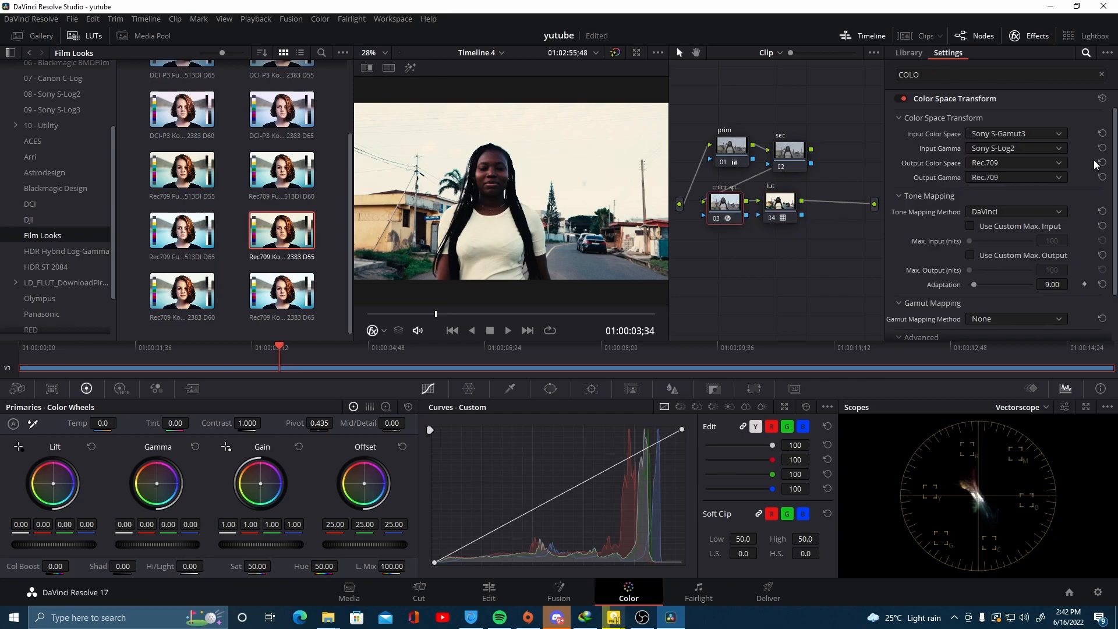
pyautogui.click(1040, 177)
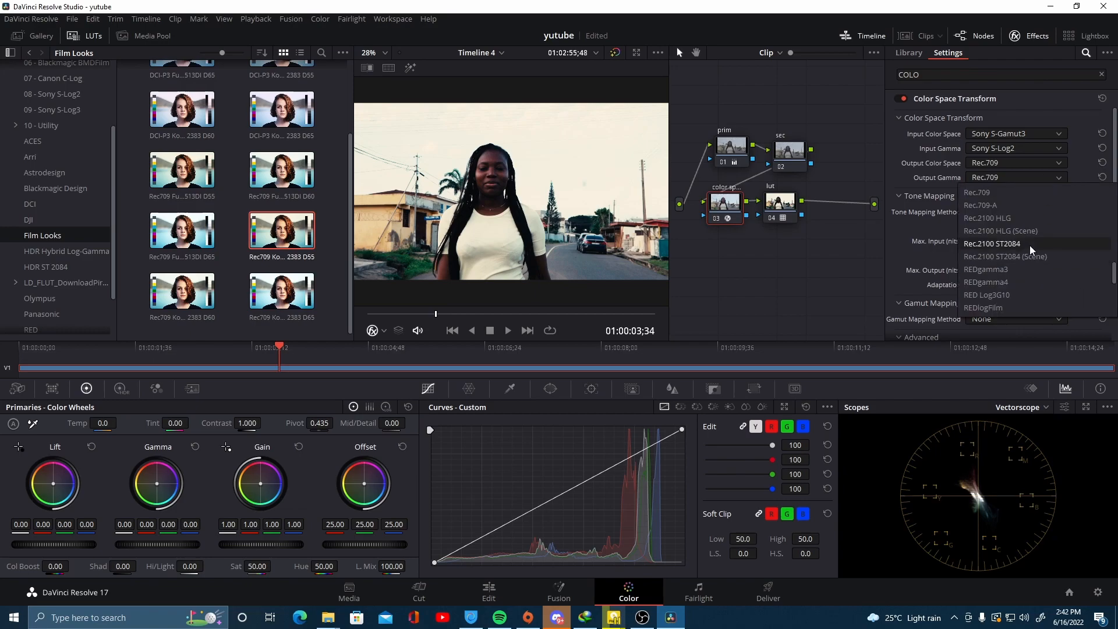
pyautogui.scroll(5, 1029, 246)
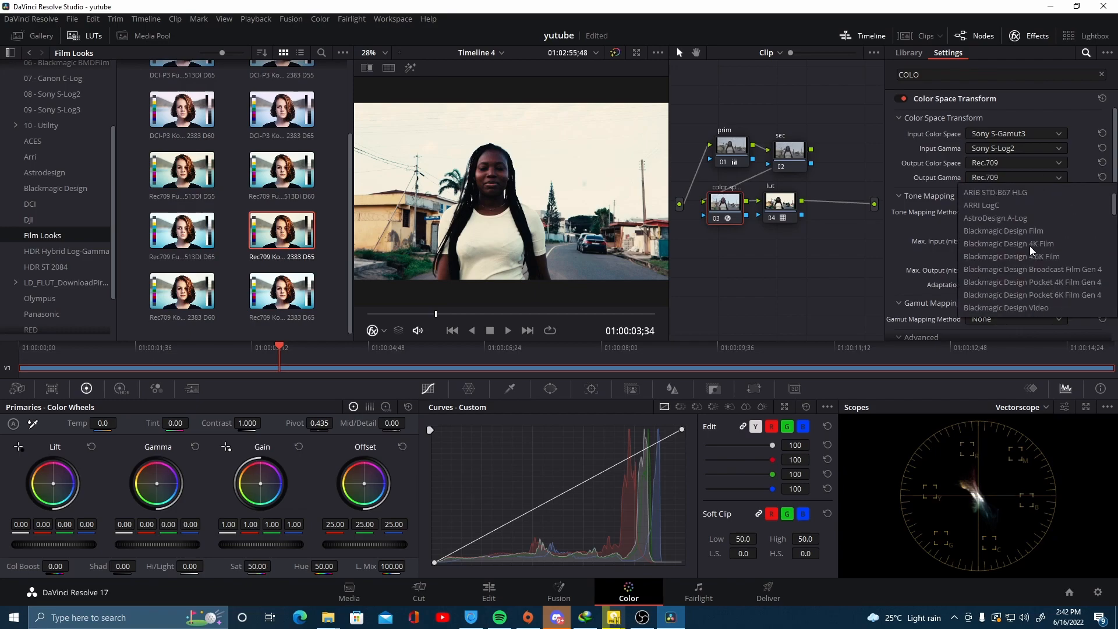
pyautogui.scroll(-5, 1030, 245)
pyautogui.scroll(-2, 1029, 245)
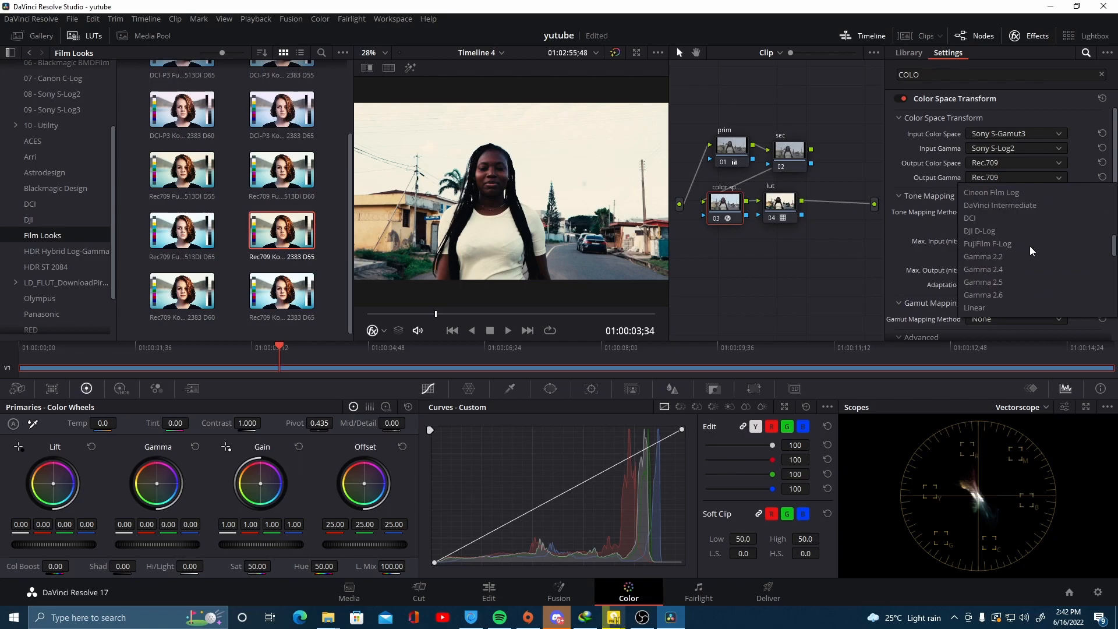
pyautogui.scroll(-5, 1029, 246)
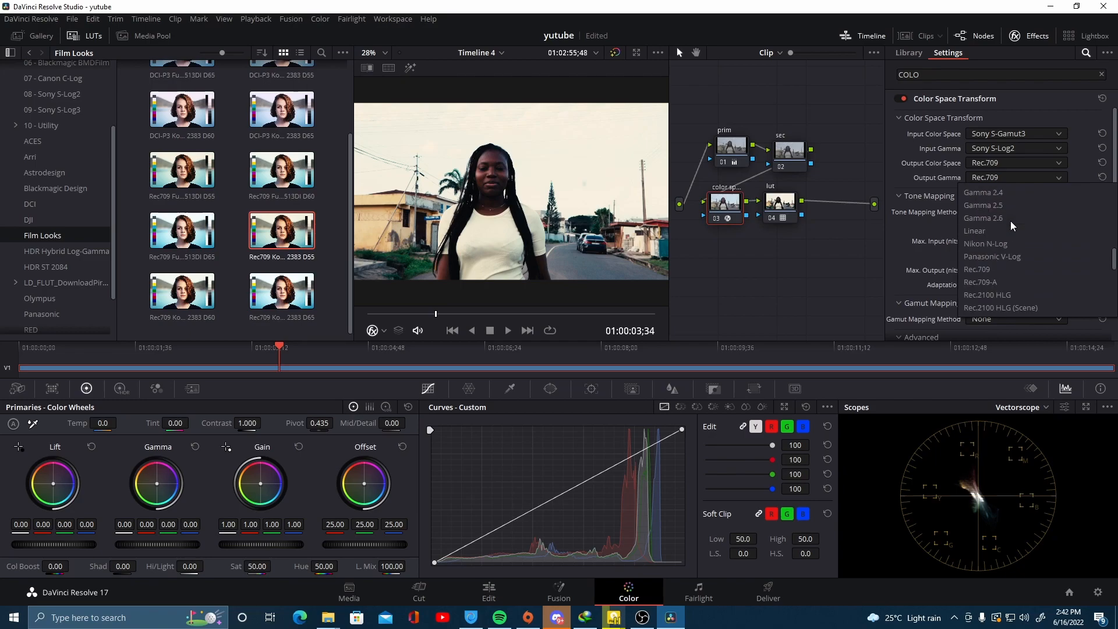
pyautogui.scroll(3, 1011, 223)
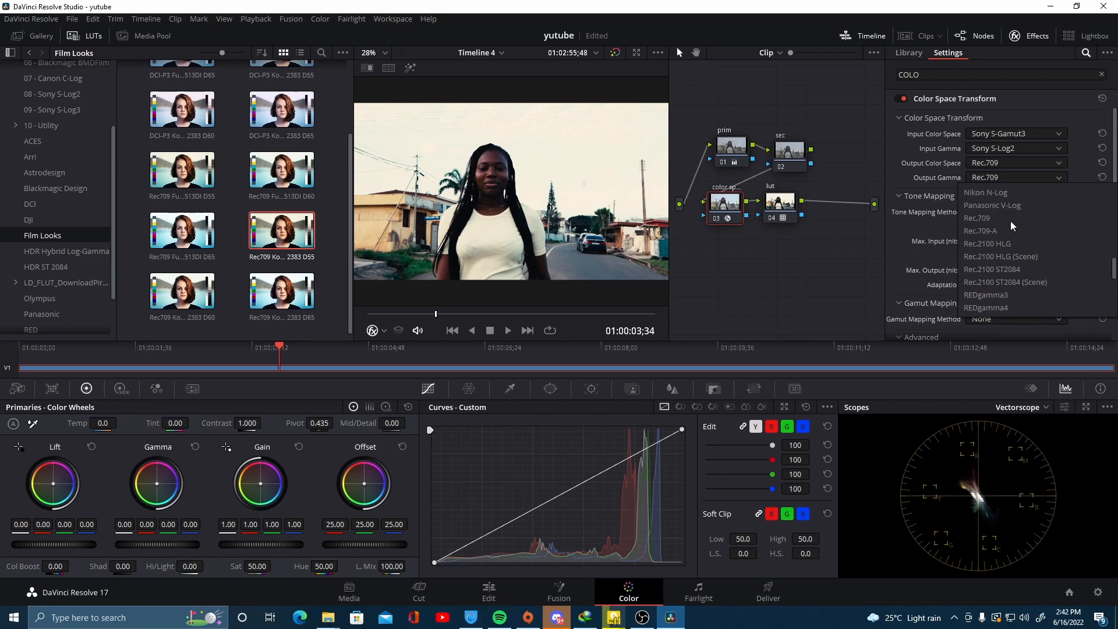
pyautogui.scroll(4, 1015, 235)
pyautogui.scroll(3, 1015, 236)
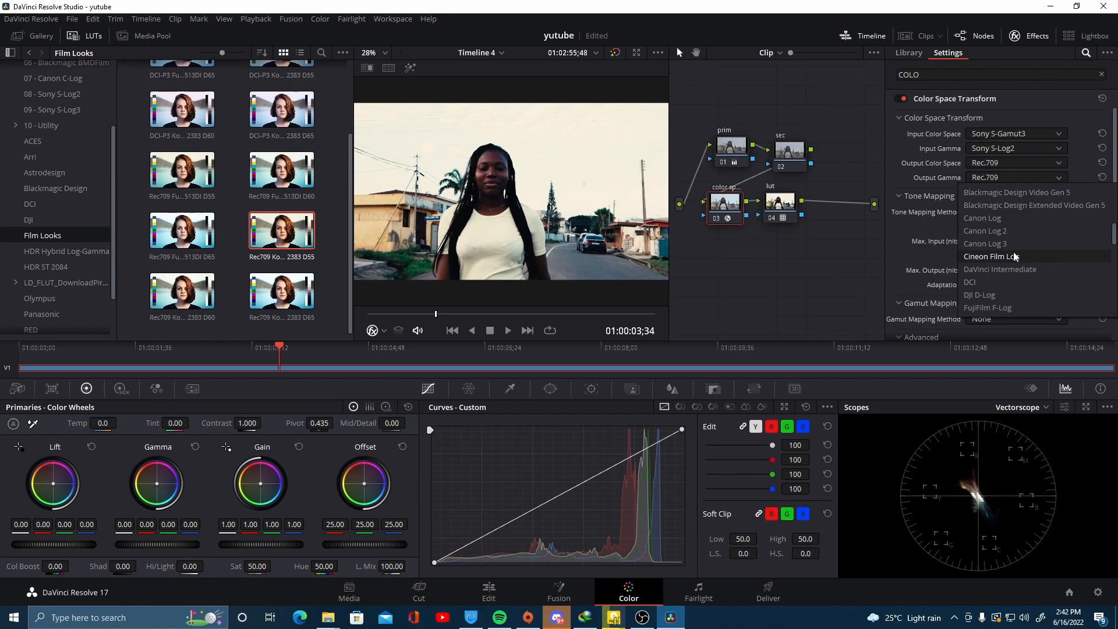
pyautogui.click(1015, 256)
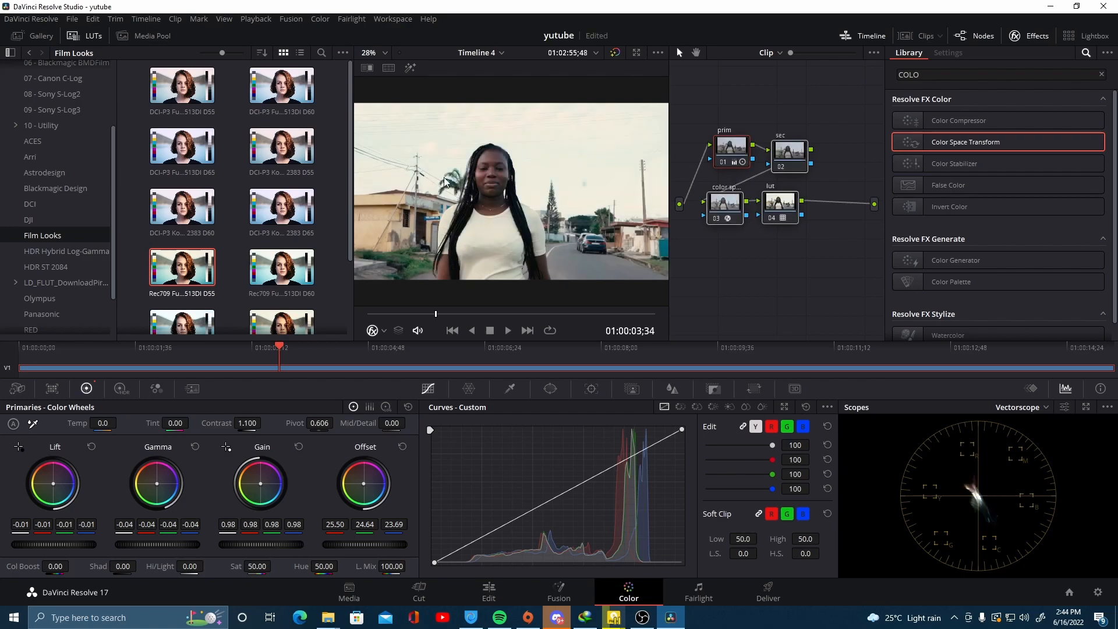
# Play back the graded clip to review the look in motion
pyautogui.press('space')
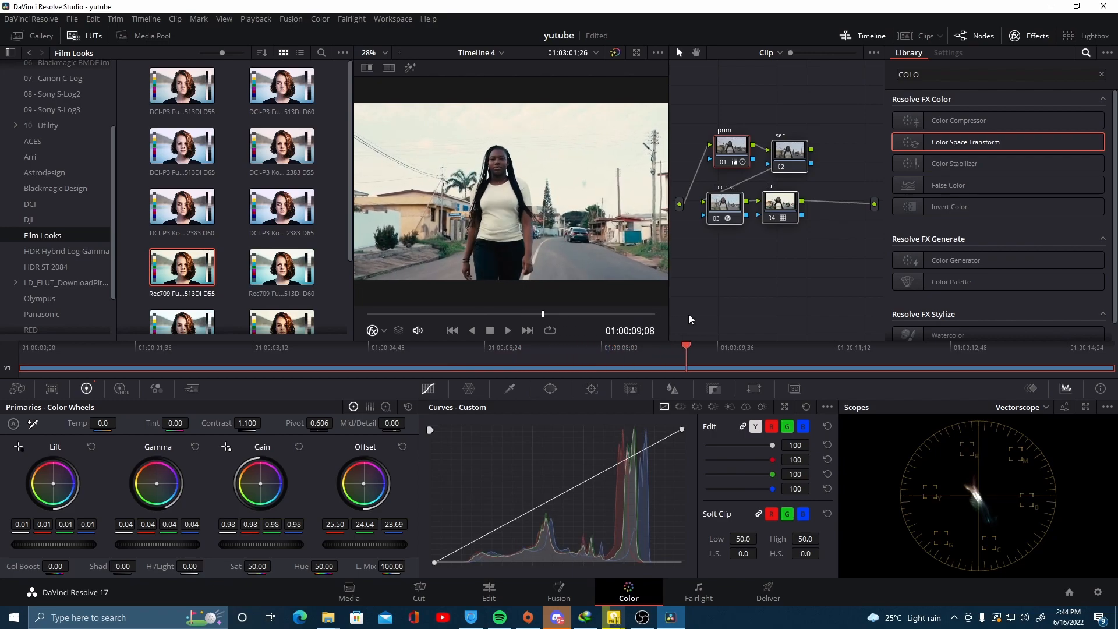
pyautogui.click(647, 619)
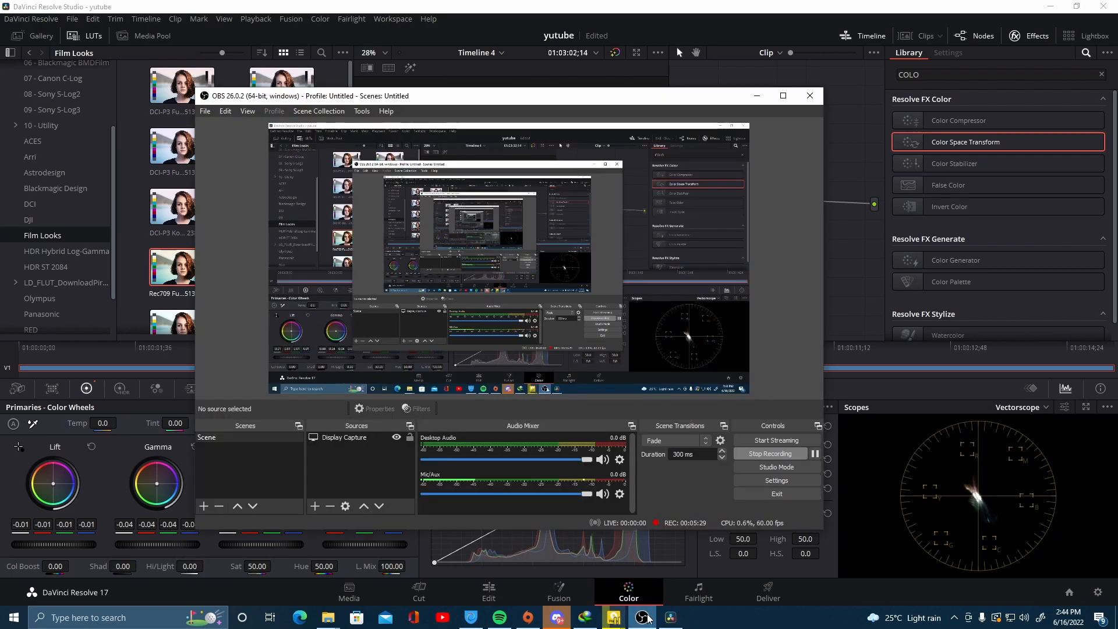